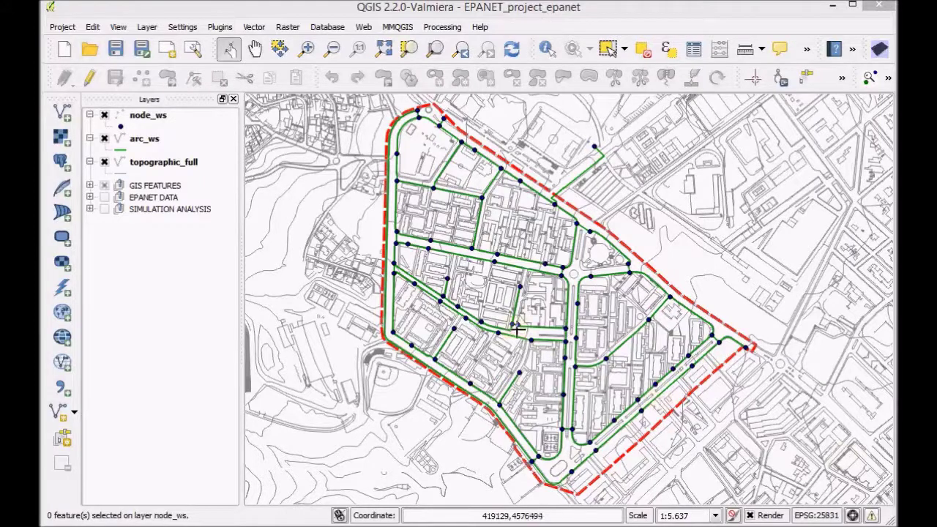
- Open and review the node_ws attribute table, then close it
left_click(157, 118)
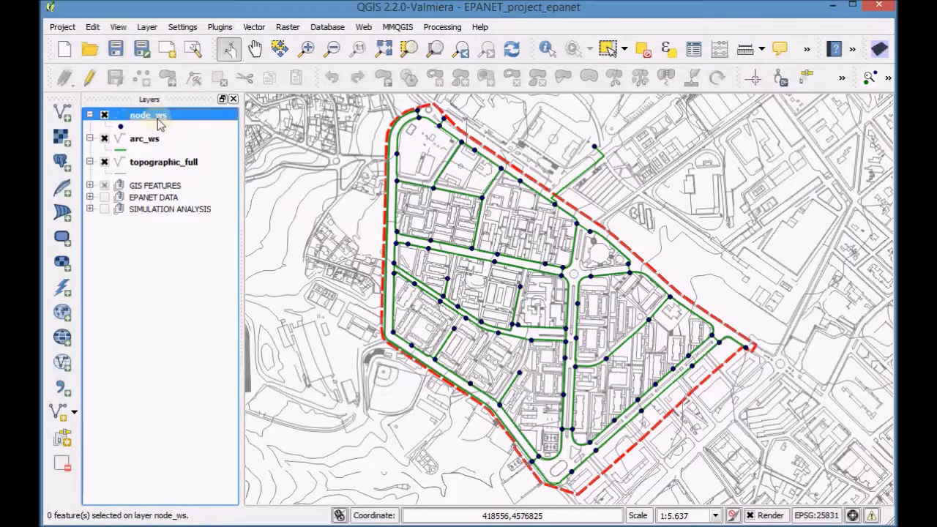
right_click(157, 117)
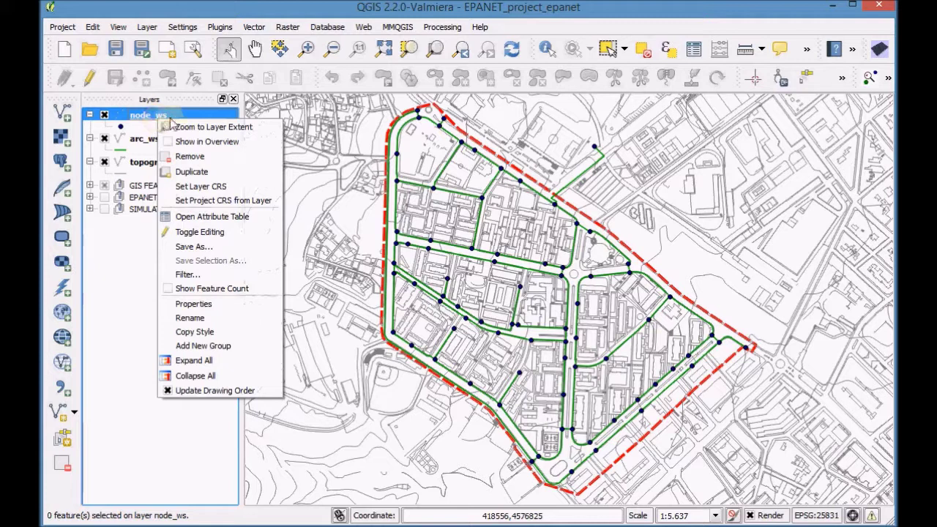
left_click(223, 216)
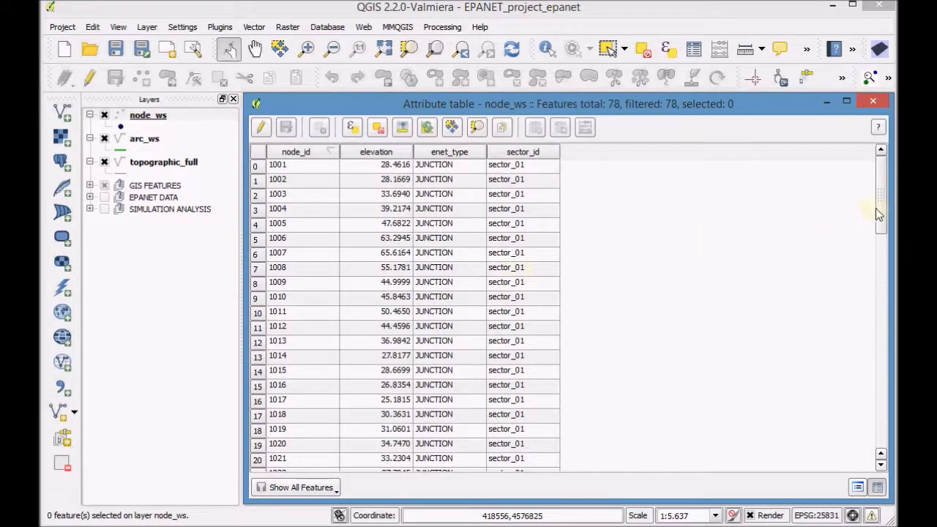
mouse_move(876, 208)
left_mouse_down()
mouse_move(867, 421)
mouse_move(881, 210)
left_mouse_up()
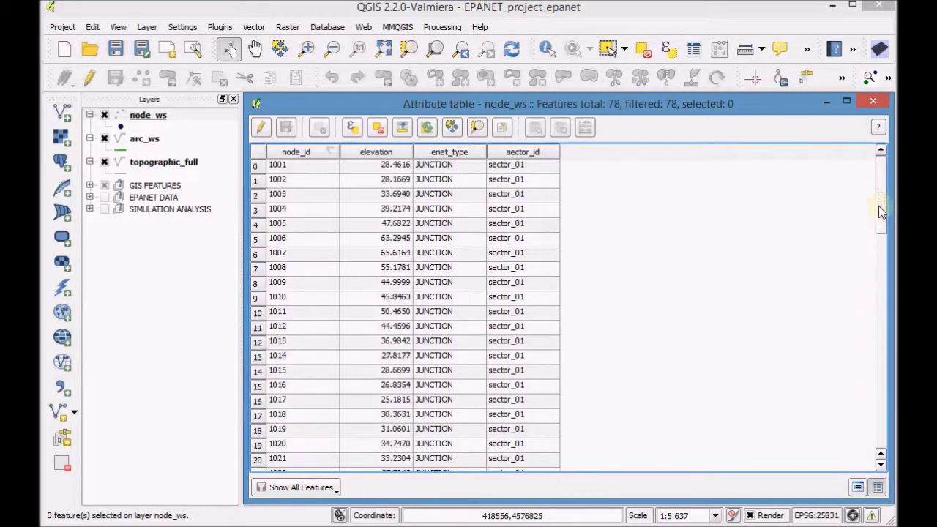
left_click(873, 103)
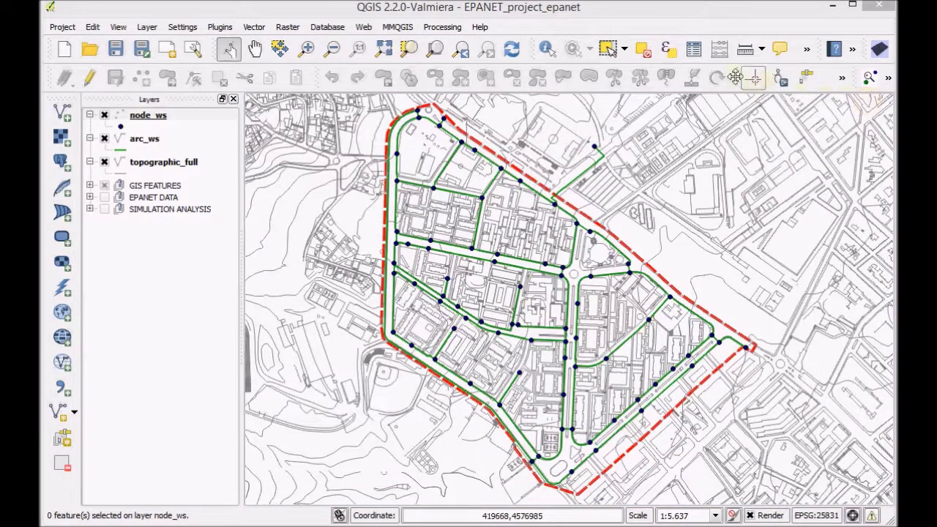
- Select node_ws features with the expression "enet_type" = 'JUNCTION', selecting 77 junctions
left_click(669, 50)
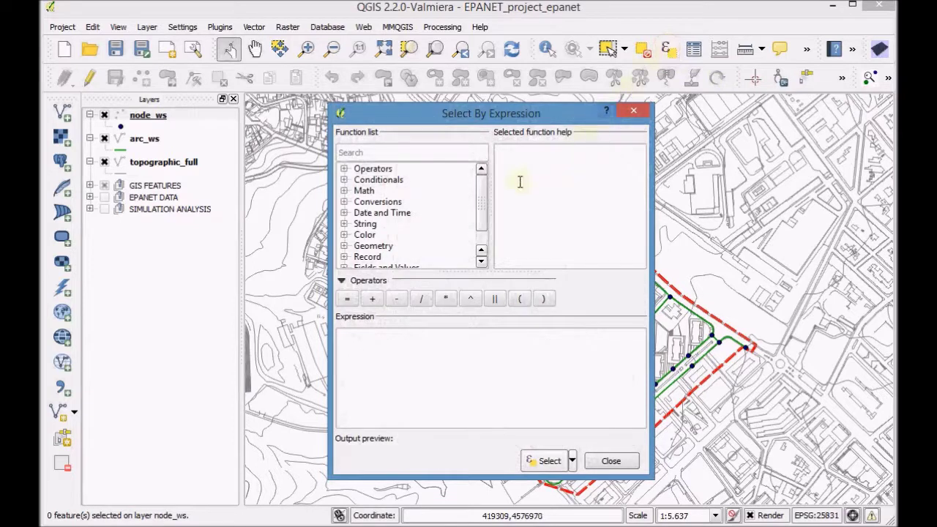
left_click_drag(484, 202, 481, 231)
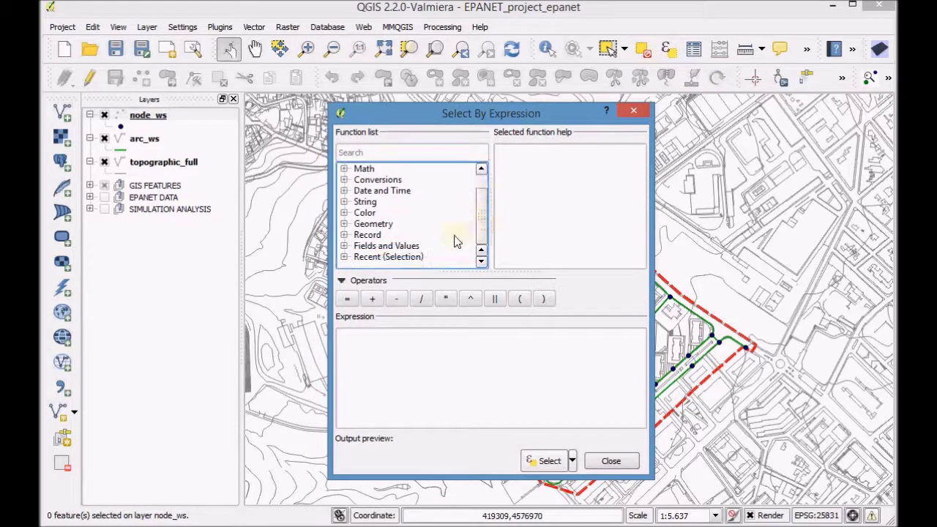
left_click(345, 247)
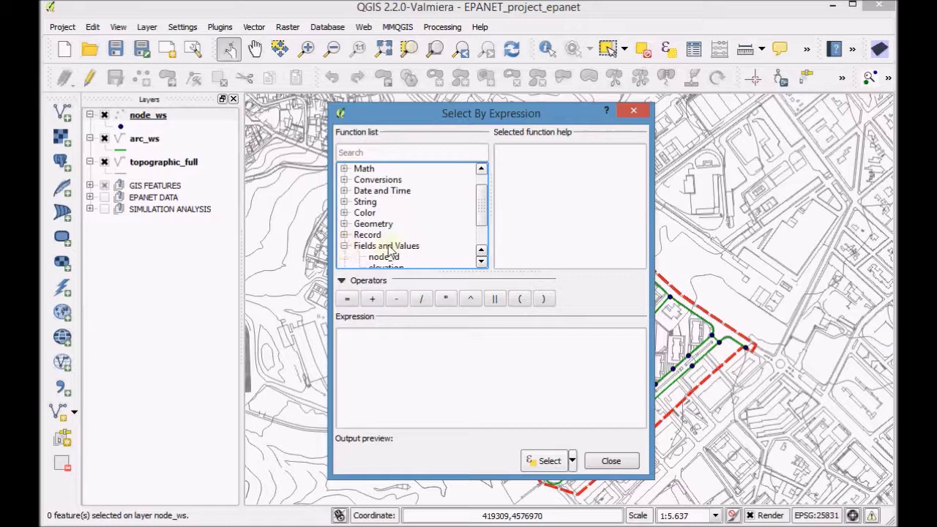
left_click_drag(489, 212, 484, 236)
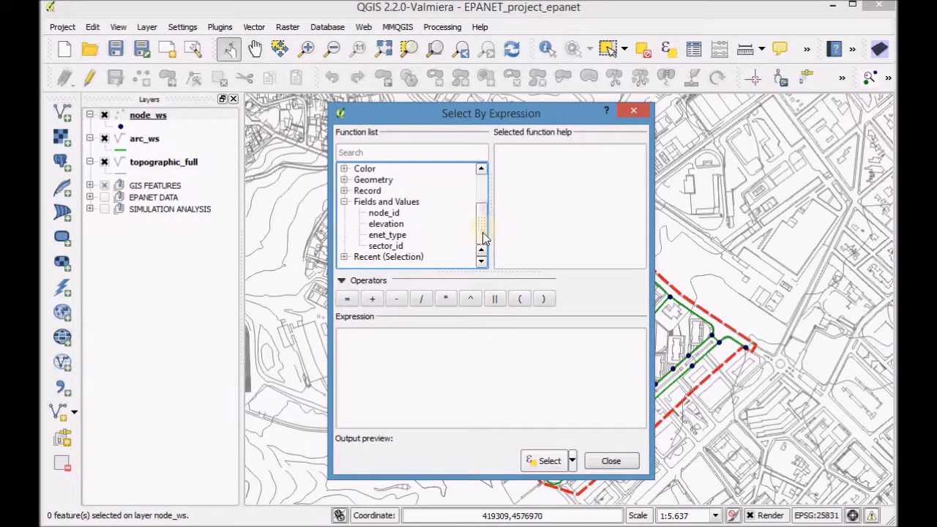
left_click(397, 235)
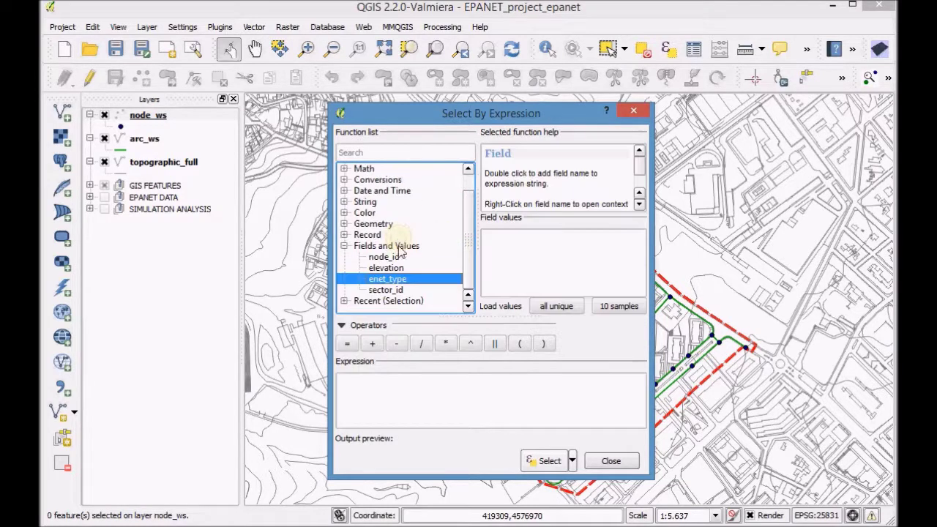
double_click(400, 282)
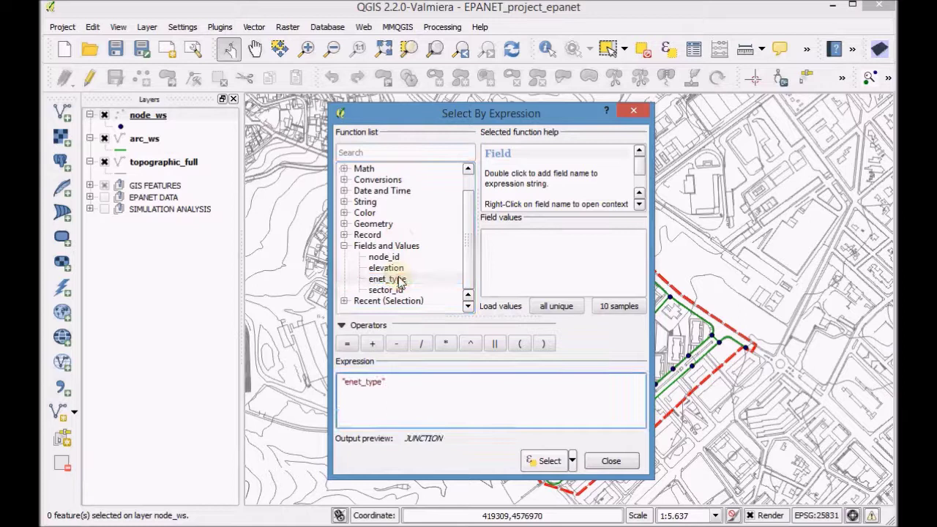
left_click(346, 345)
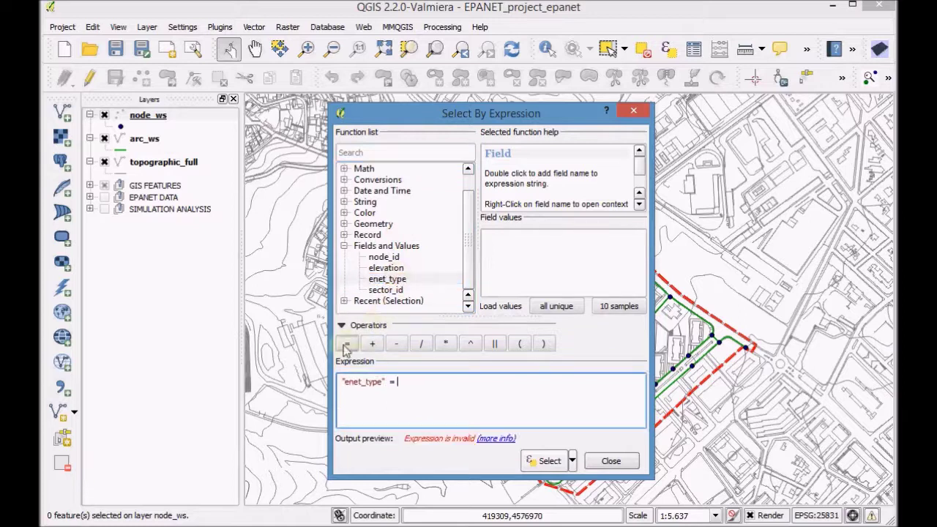
left_click(562, 311)
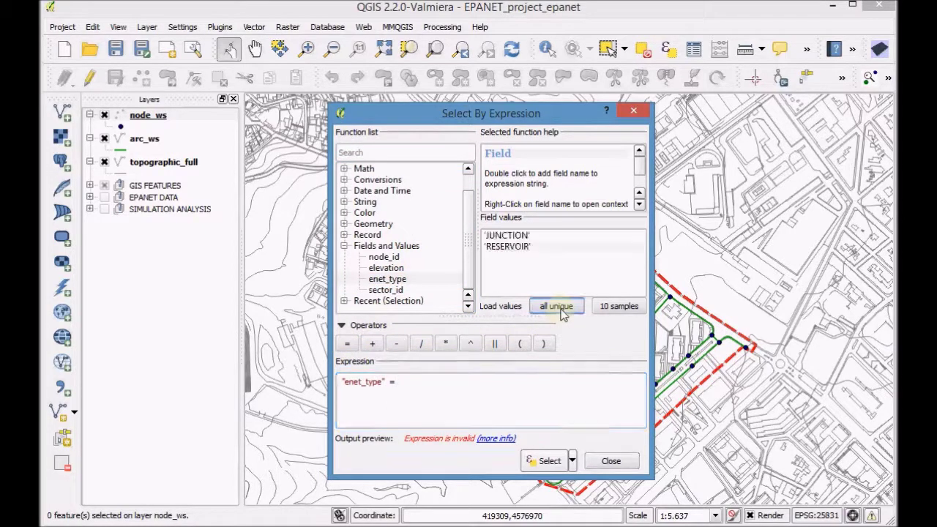
double_click(505, 236)
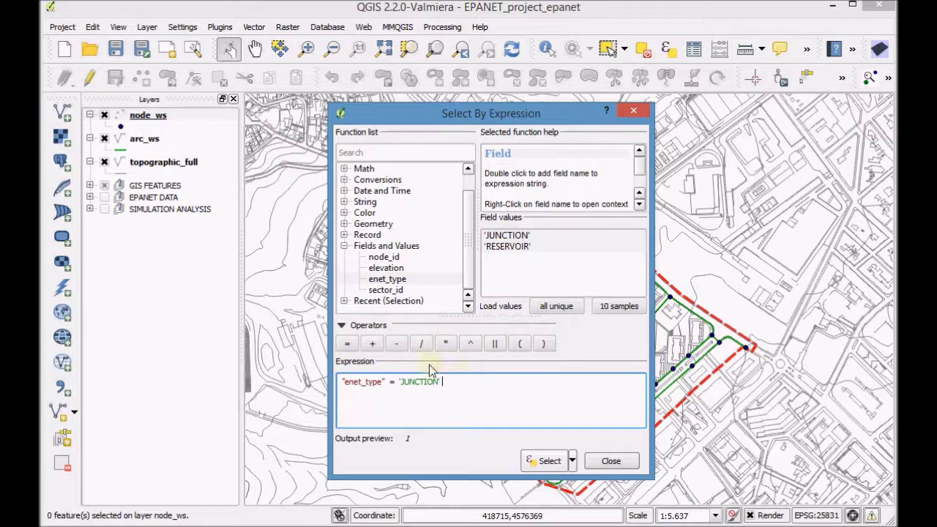
left_click(573, 461)
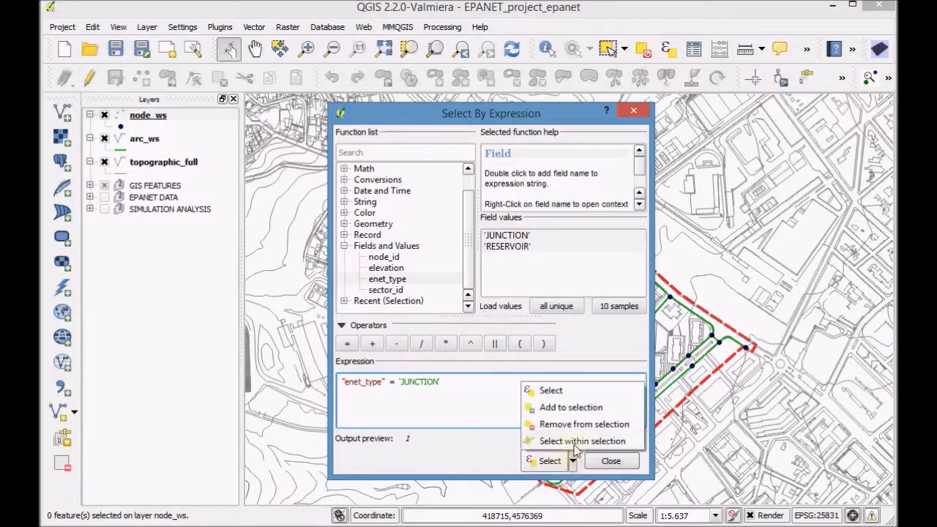
left_click(570, 396)
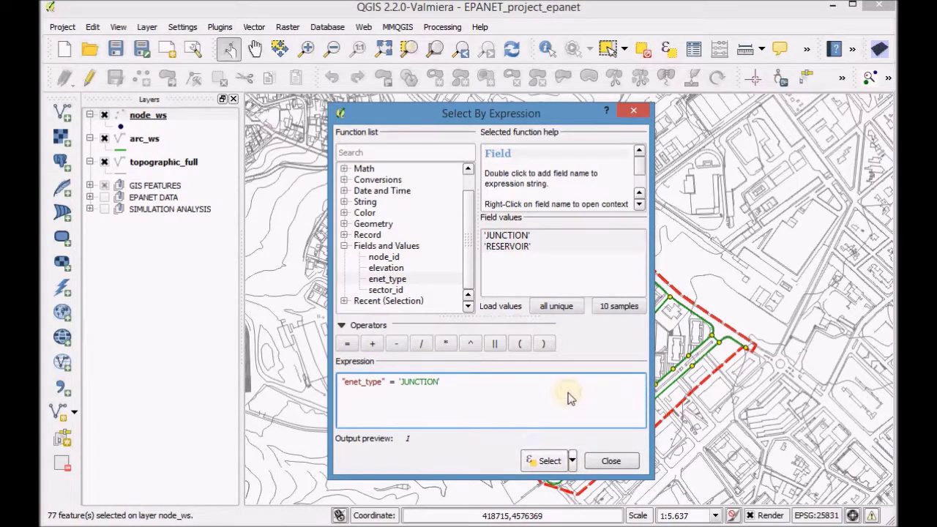
- Close the expression dialog and copy the 77 selected junction features
left_click(612, 461)
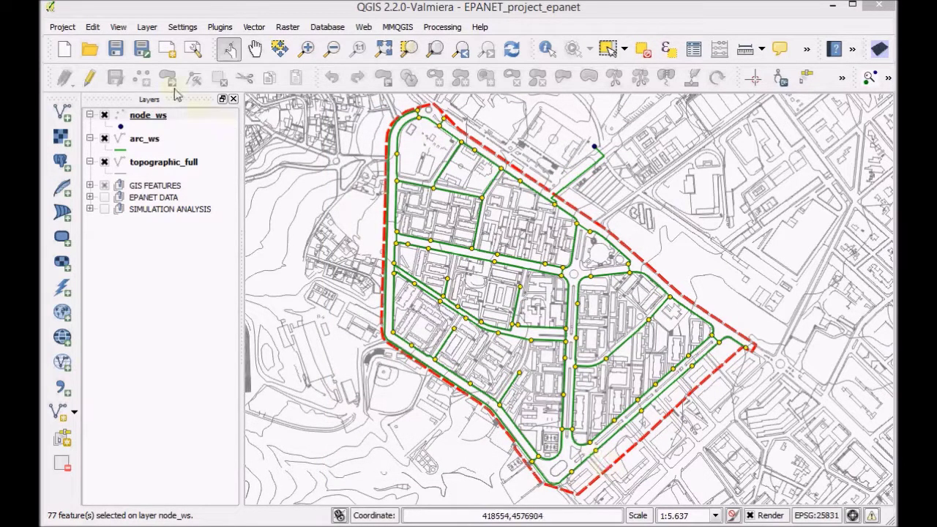
left_click(93, 28)
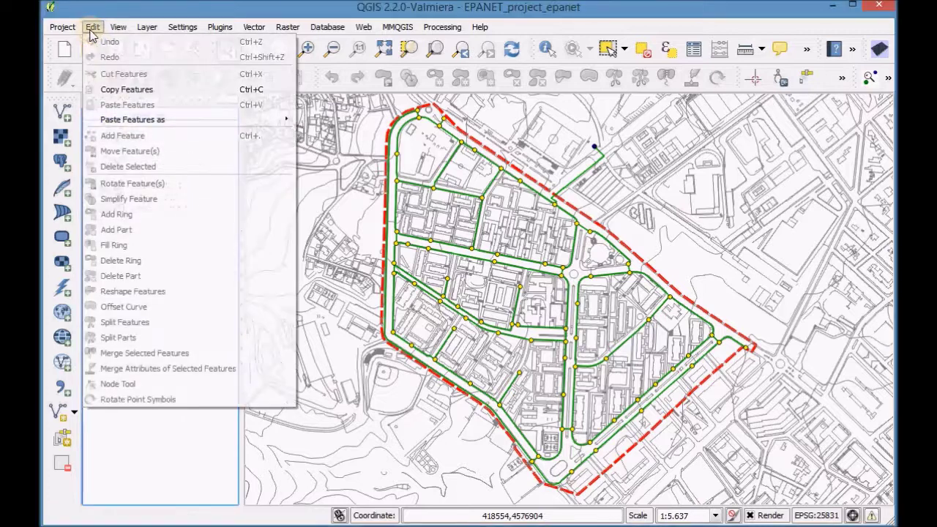
left_click(102, 89)
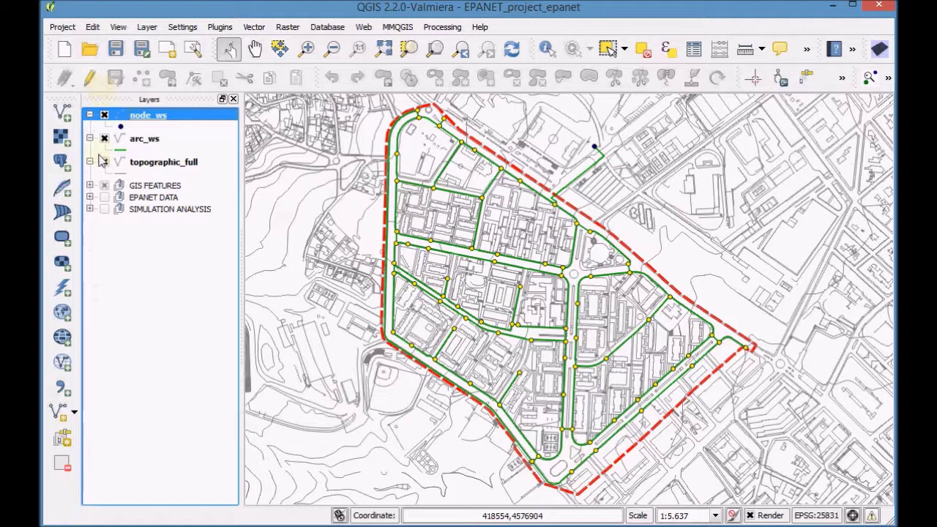
- Put the EPANET DATA Junction layer in edit mode and paste the copied junctions into it
left_click(89, 198)
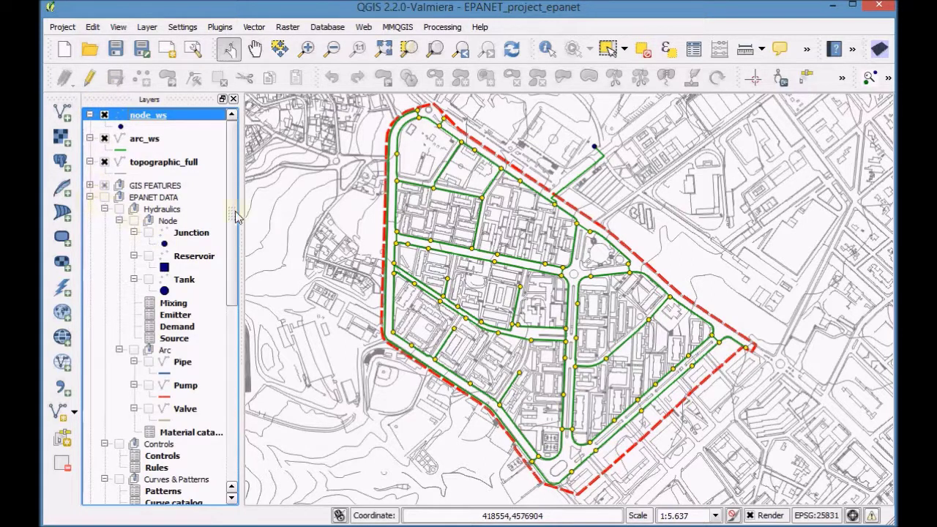
left_click(195, 236)
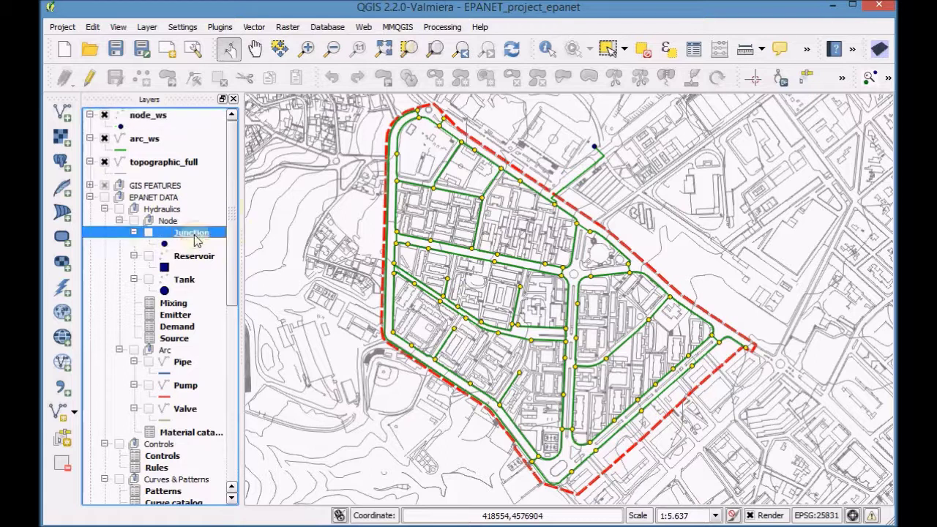
left_click(92, 77)
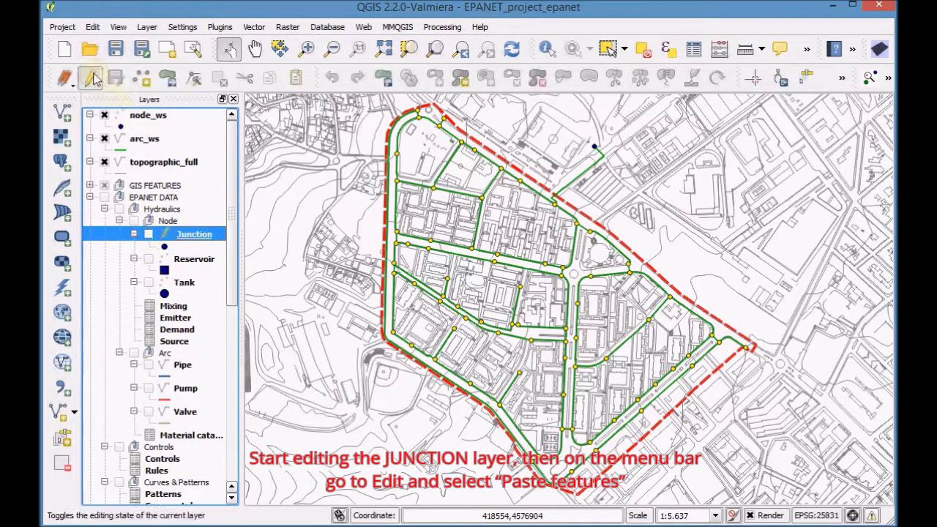
left_click(93, 27)
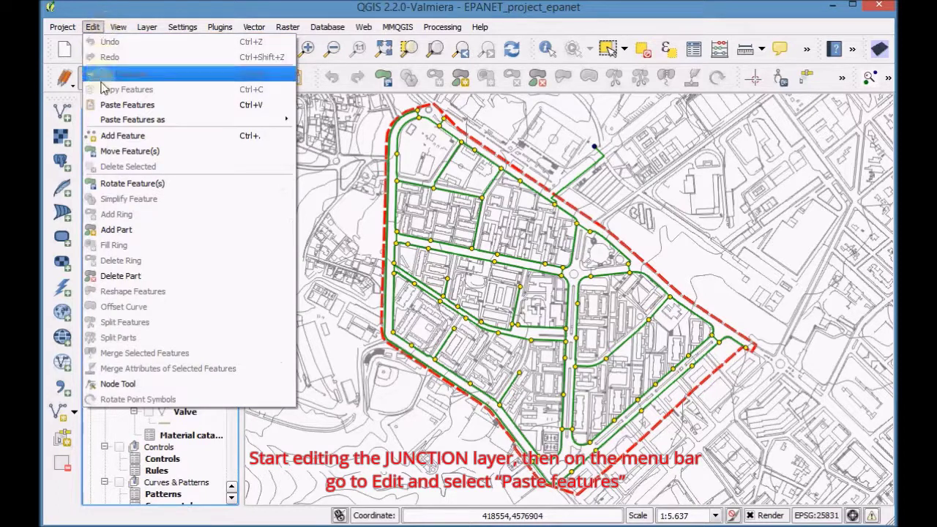
left_click(101, 107)
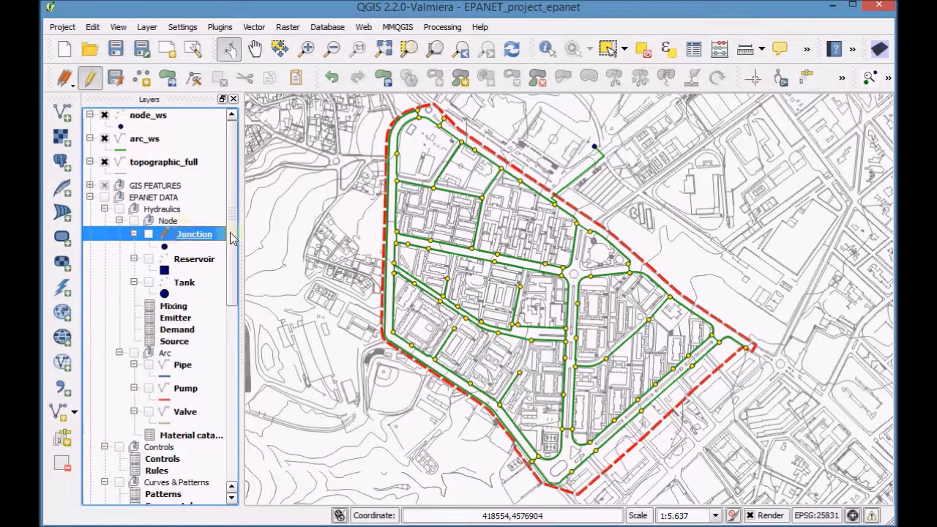
- Save the 77 pasted junctions in the Junction attribute table and stop editing
left_click(694, 52)
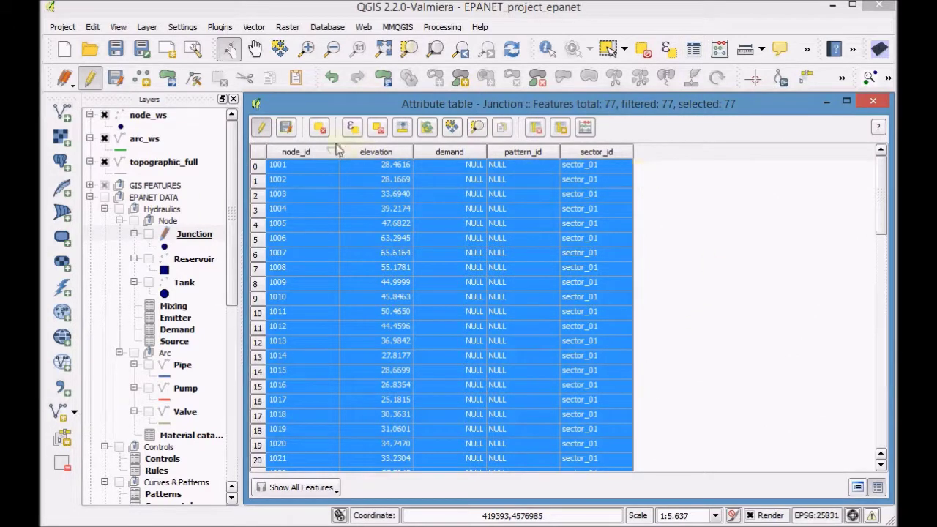
left_click(292, 130)
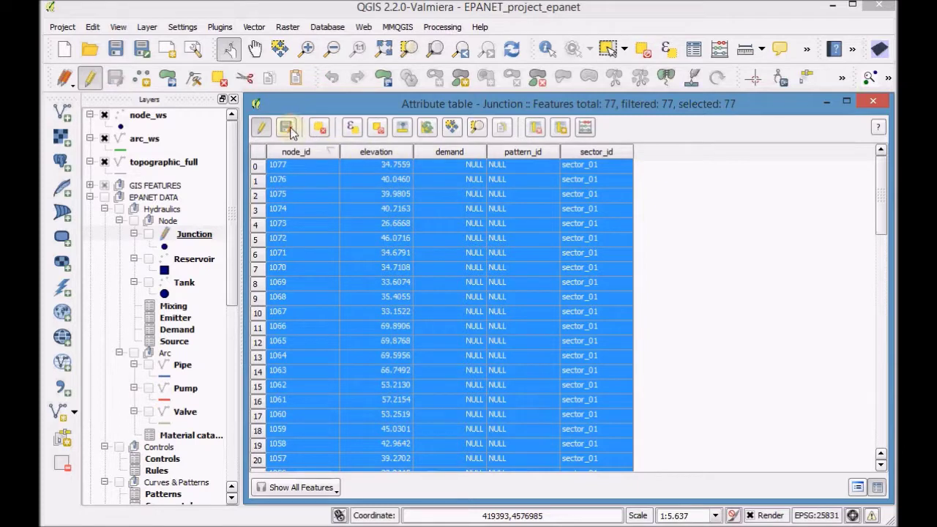
left_click(264, 128)
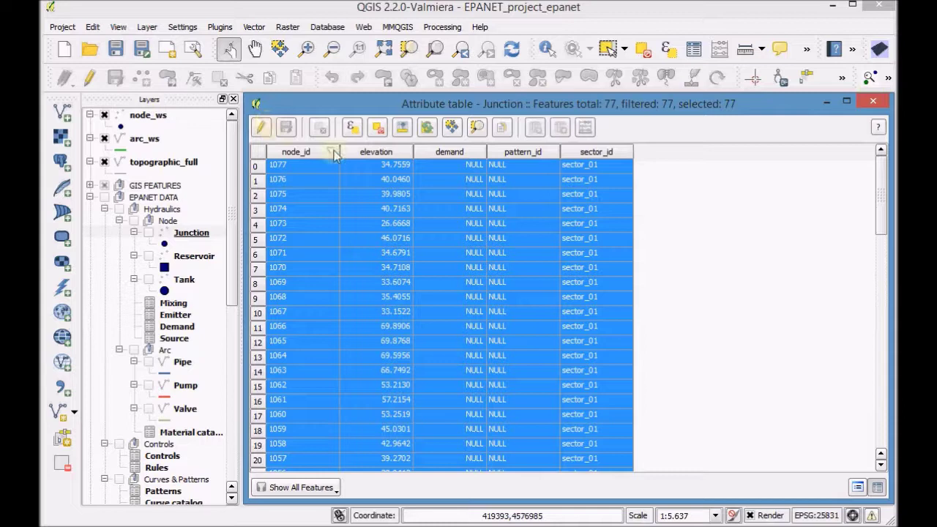
- Close the Junction table, clear the junction selection, and make node_ws active
left_click(872, 104)
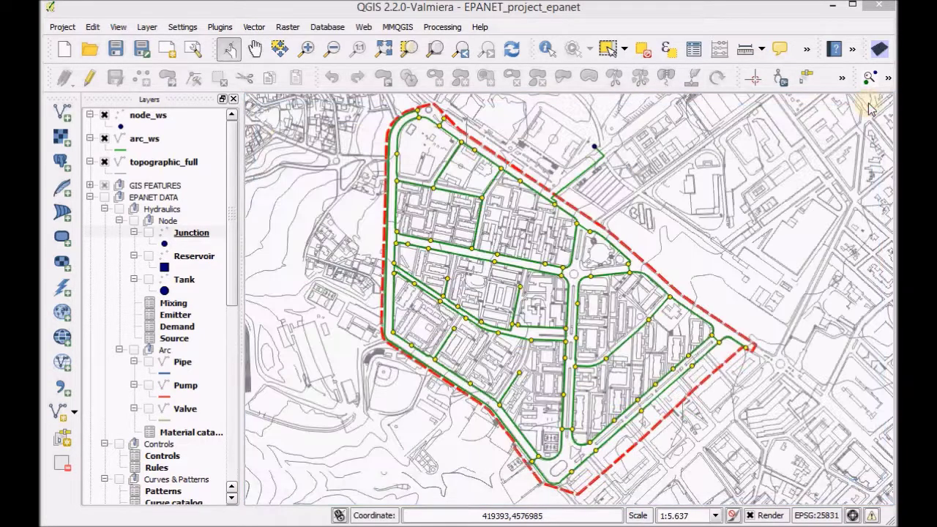
left_click(642, 50)
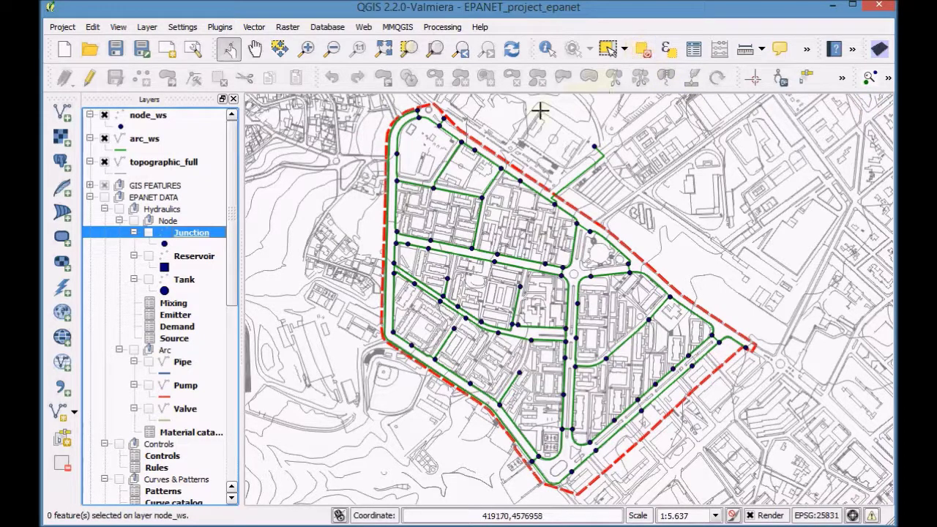
left_click(149, 117)
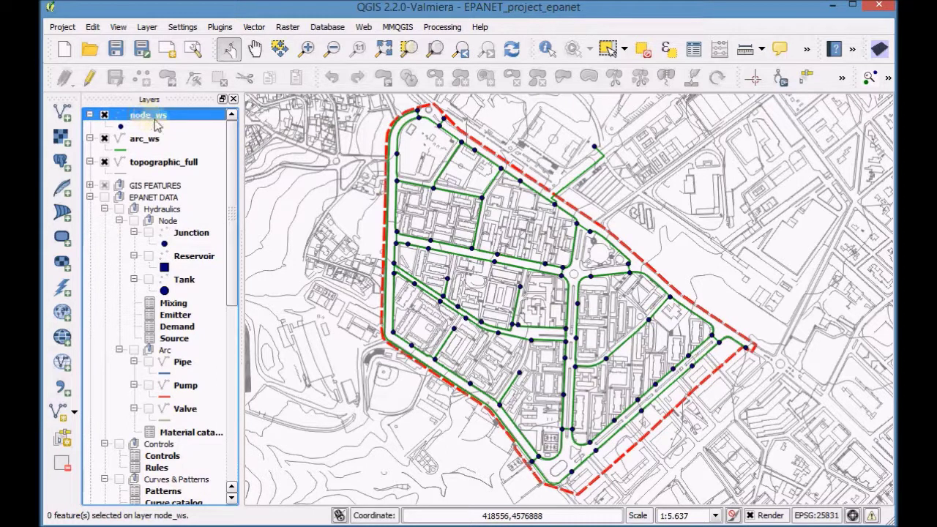
- Select the single node_ws feature matching "enet_type" = 'RESERVOIR'
left_click(669, 50)
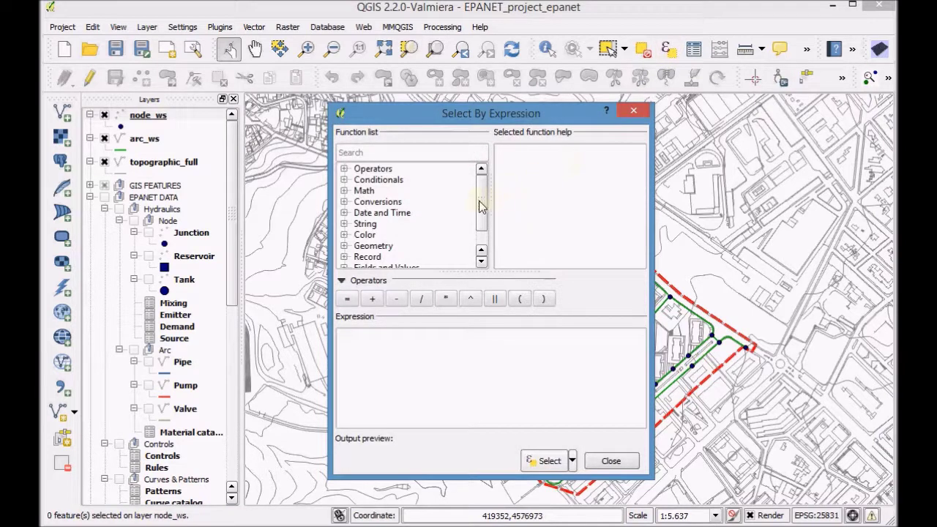
left_click_drag(481, 206, 479, 232)
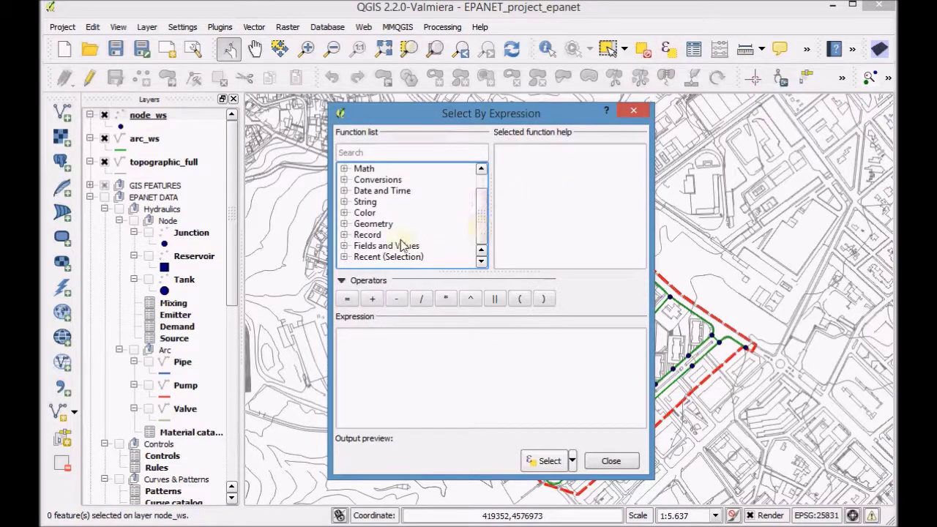
left_click(344, 246)
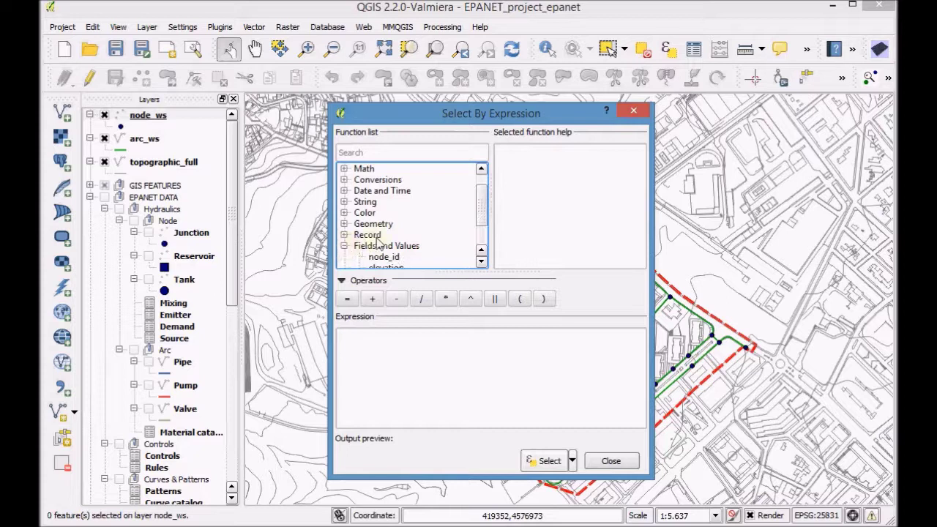
left_click_drag(481, 211, 481, 249)
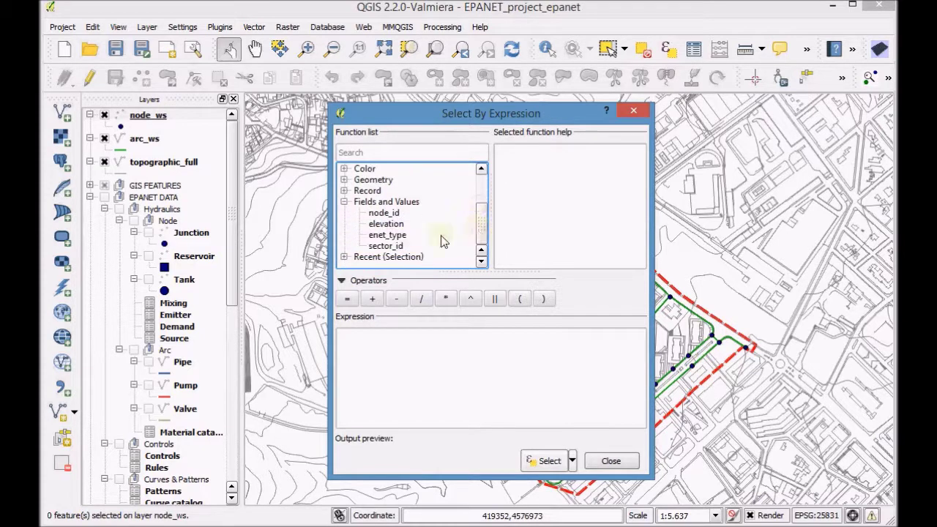
left_click(387, 238)
double_click(388, 280)
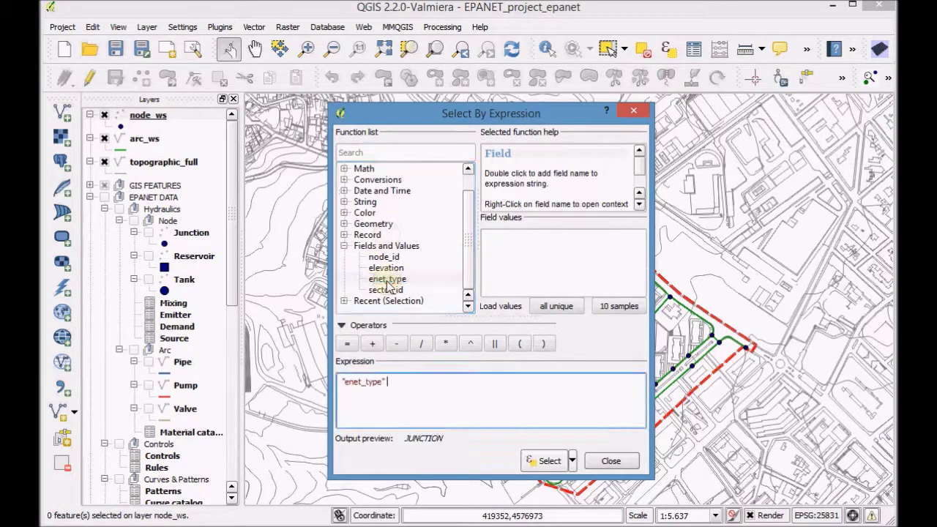
left_click(350, 345)
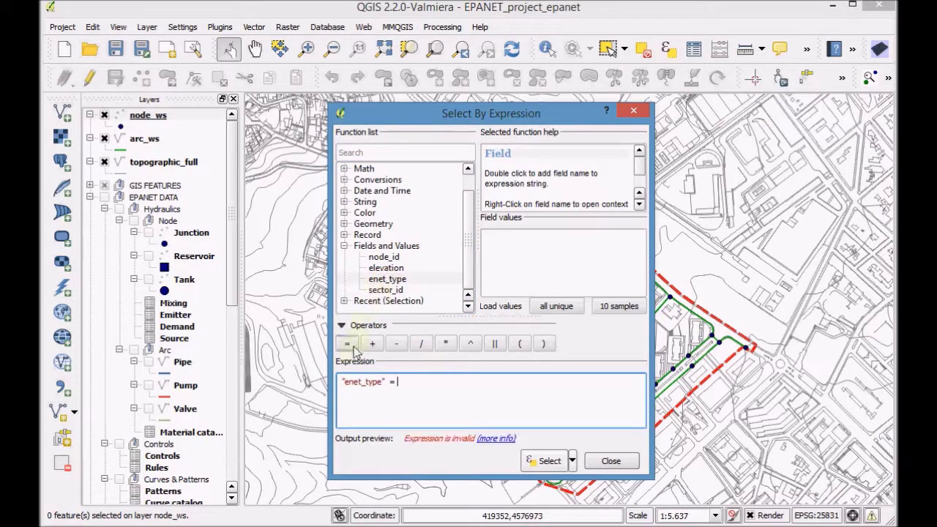
left_click(560, 307)
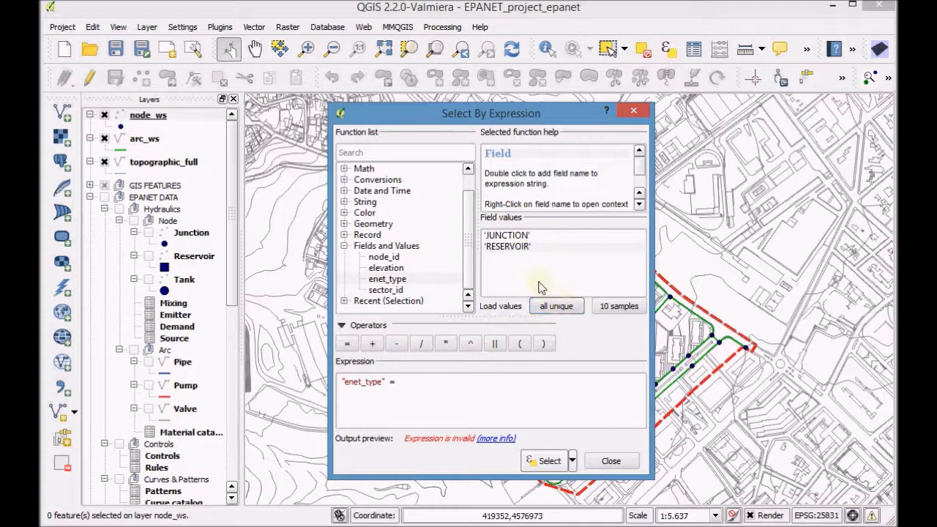
left_click(510, 249)
double_click(510, 249)
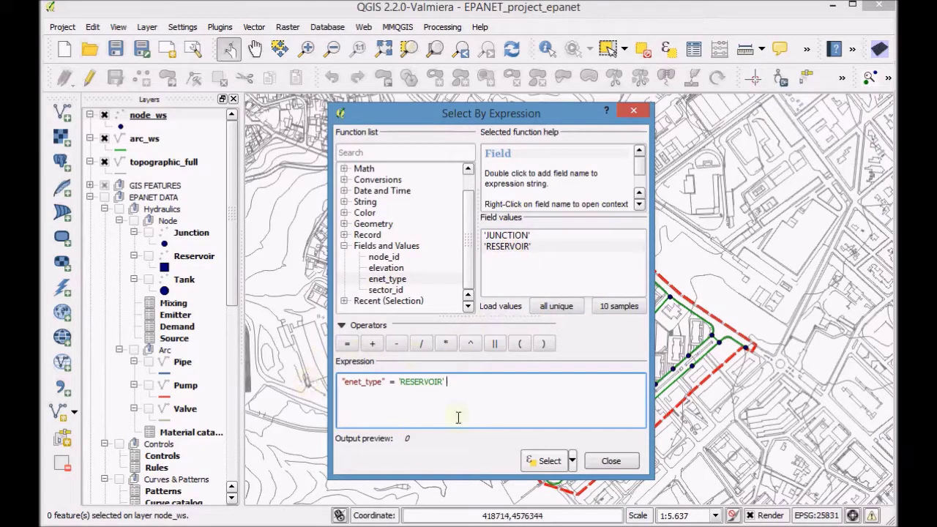
left_click(573, 461)
left_click(551, 391)
left_click(610, 461)
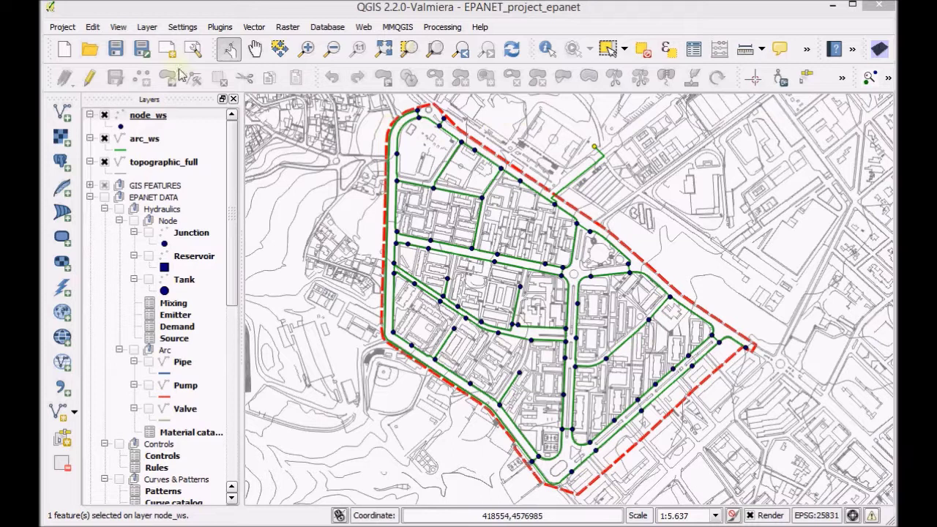
- Copy the selected reservoir node and paste it into the Reservoir layer in edit mode
left_click(92, 28)
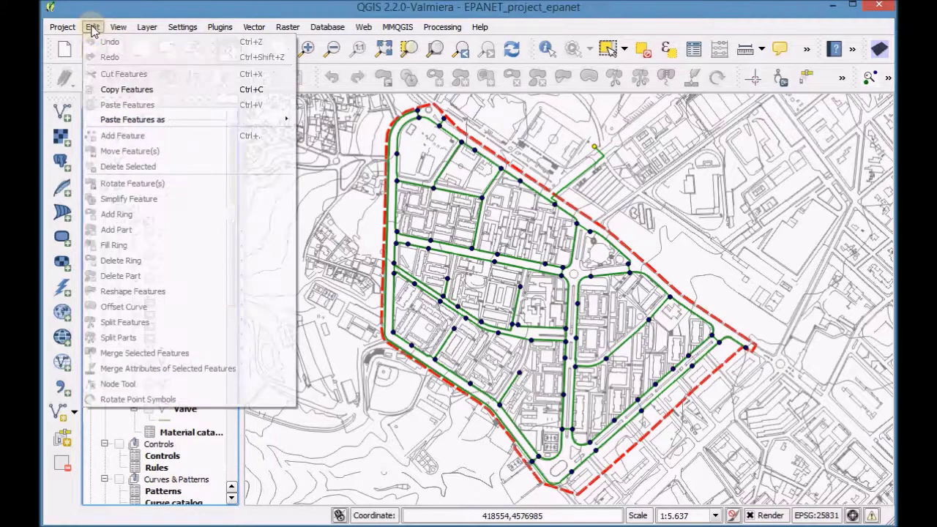
left_click(92, 90)
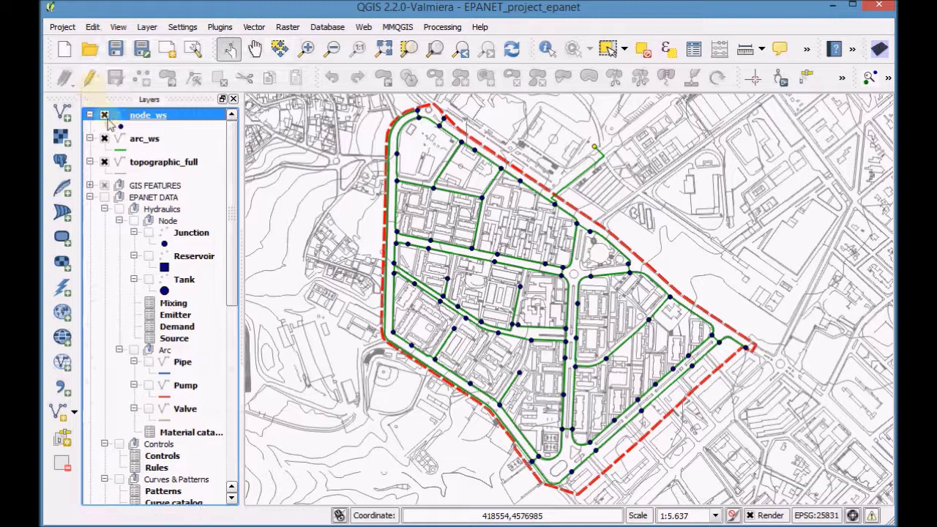
left_click(189, 259)
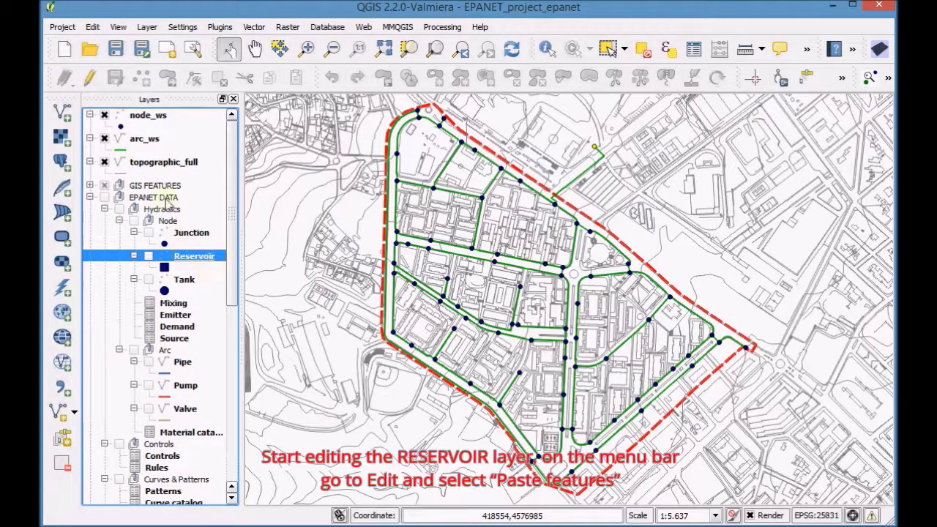
left_click(90, 82)
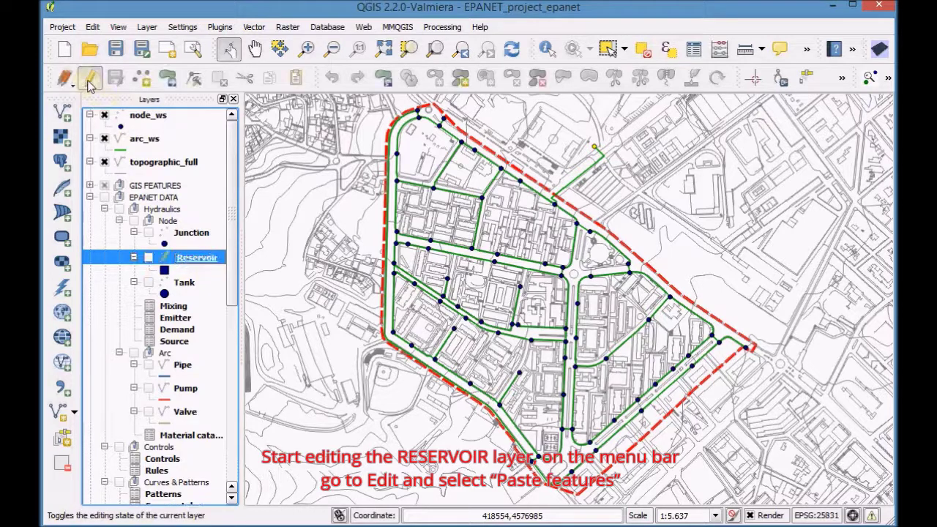
left_click(92, 27)
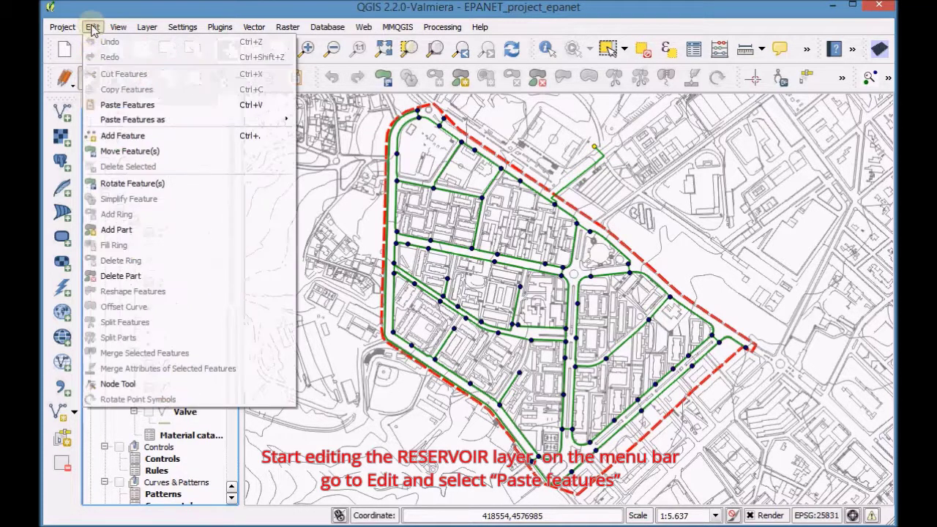
left_click(128, 105)
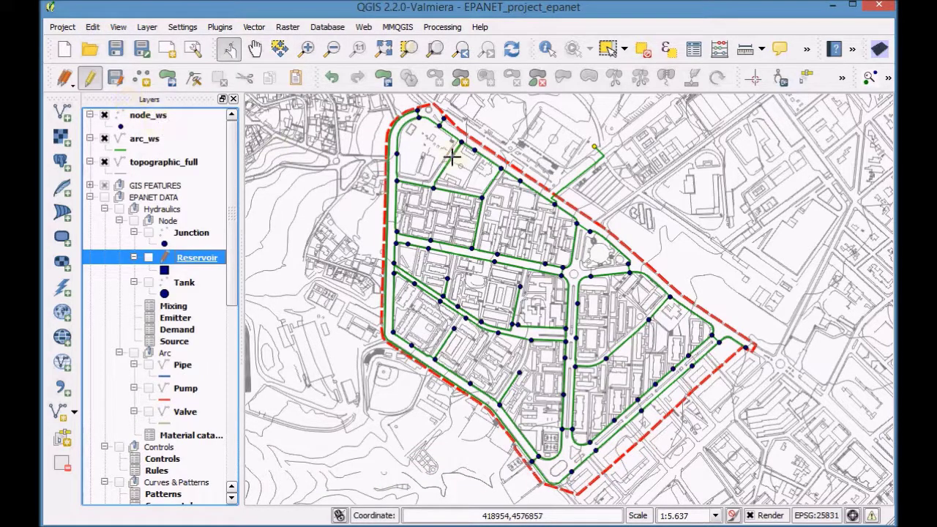
- Open the Reservoir attribute table showing node 1078 with elevation 75.64
left_click(695, 50)
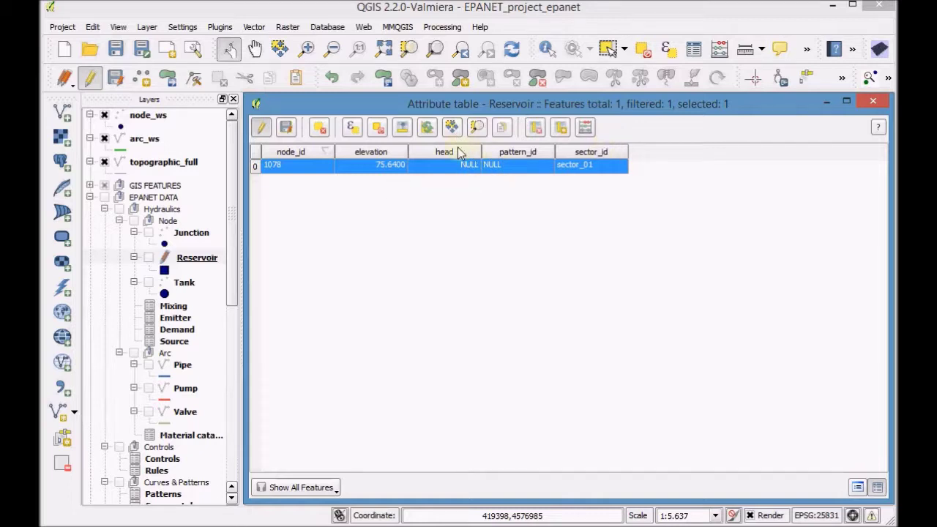
- Use the Field Calculator to update the existing head field with the elevation value (75.64)
left_click(585, 129)
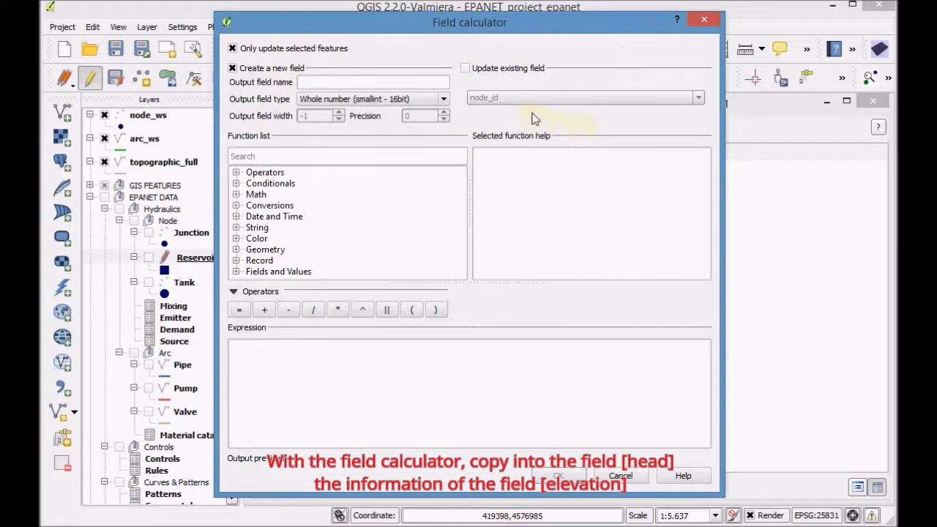
left_click(466, 69)
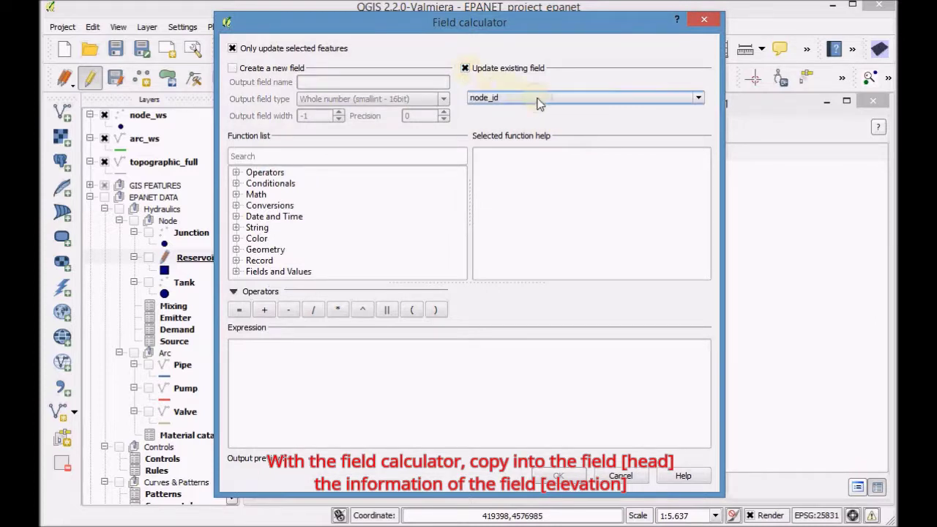
left_click(537, 98)
left_click(532, 130)
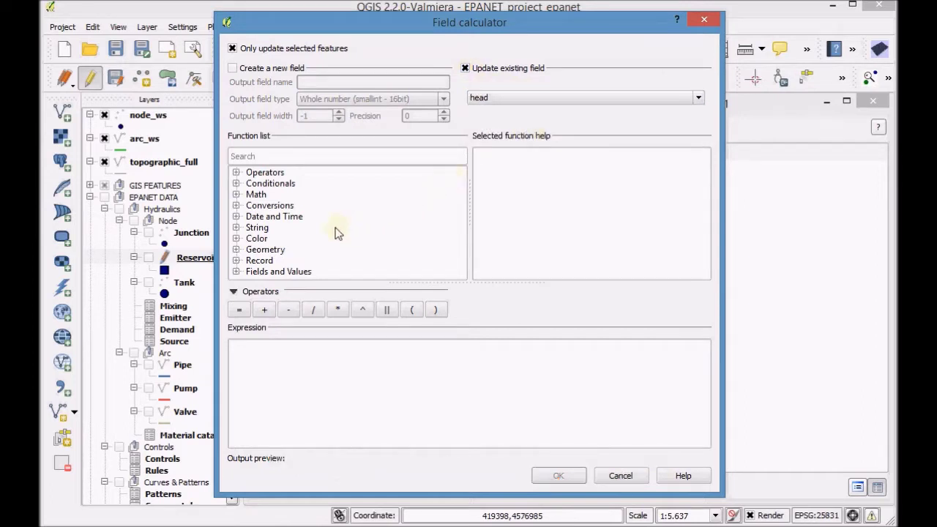
left_click(237, 271)
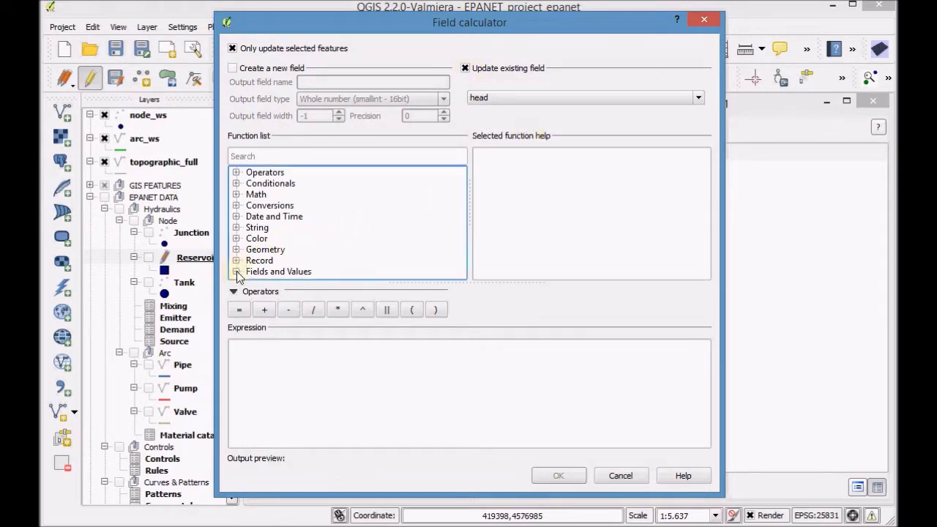
left_click_drag(464, 196, 462, 228)
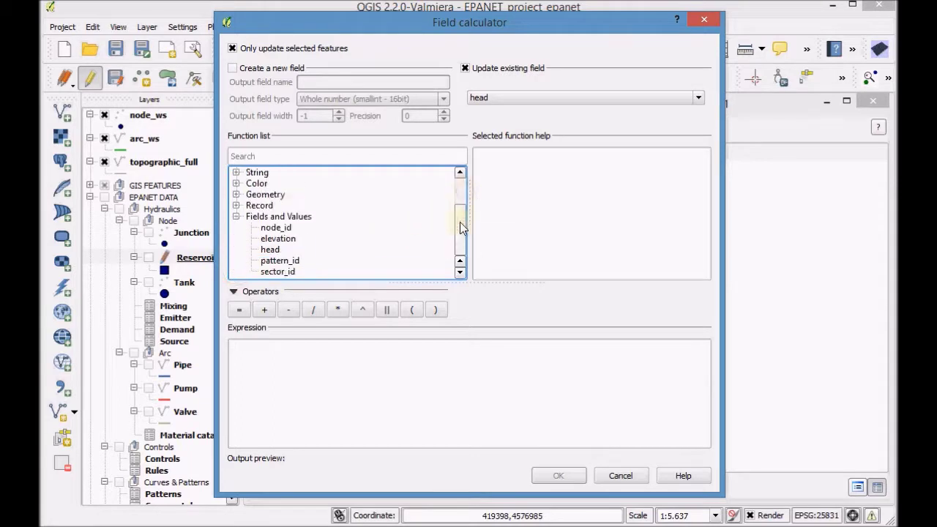
left_click(286, 240)
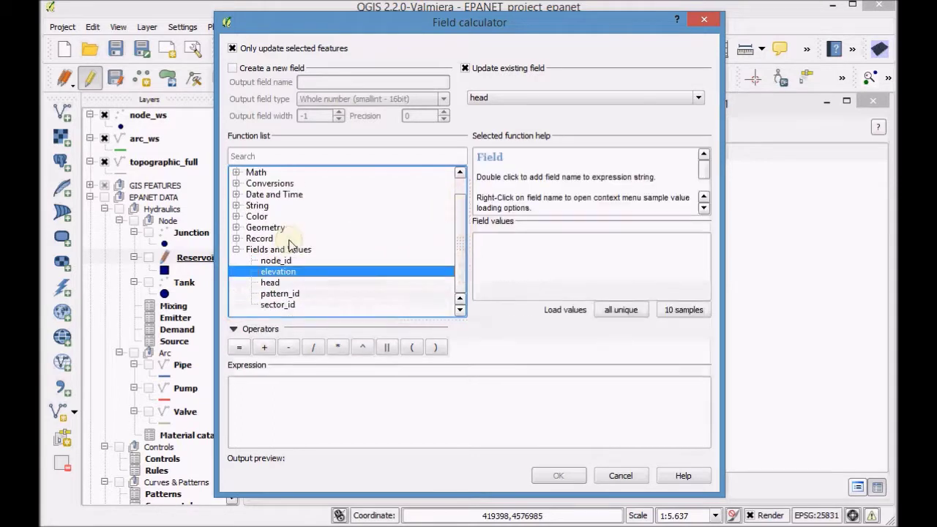
double_click(289, 272)
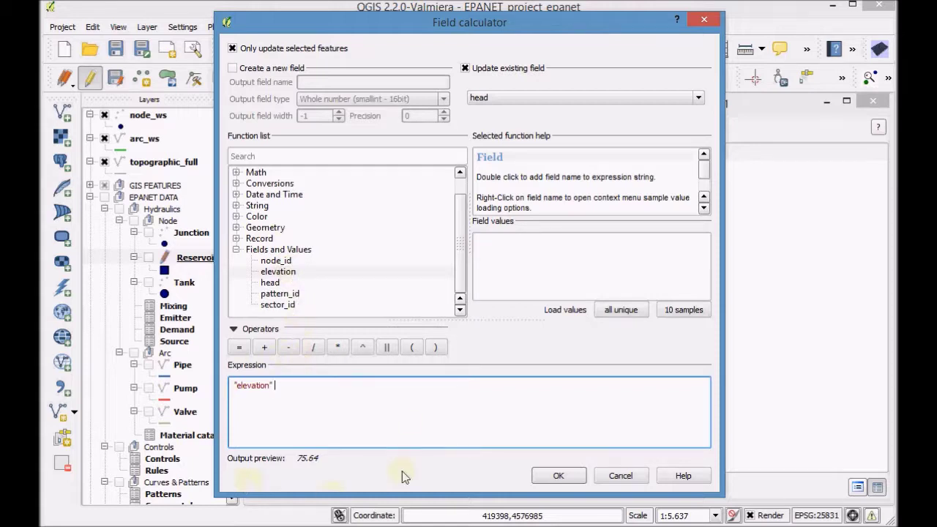
left_click(559, 477)
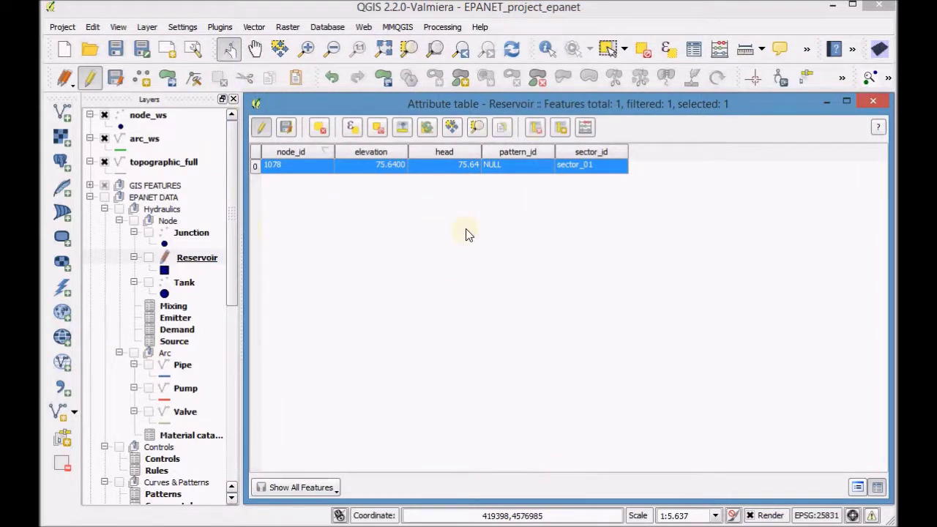
- Turn off editing on the Reservoir layer, saving head 75.64
left_click(262, 127)
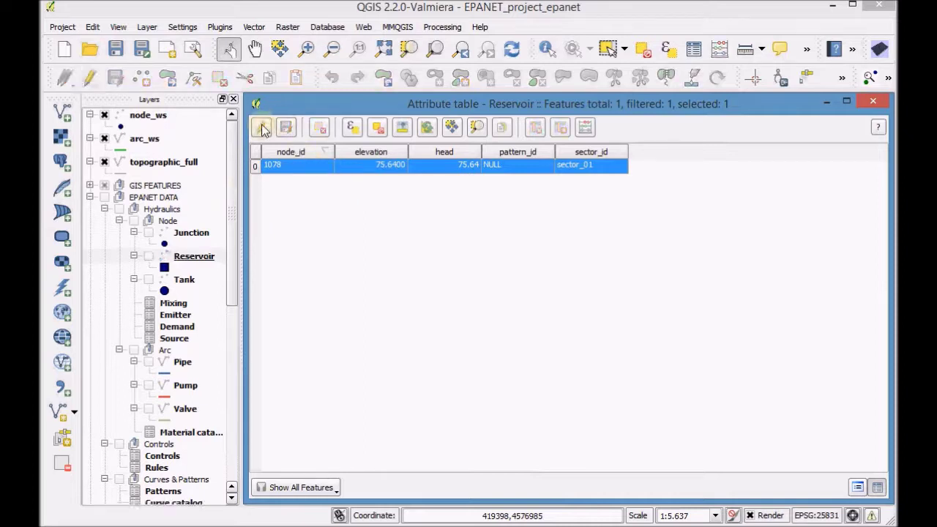